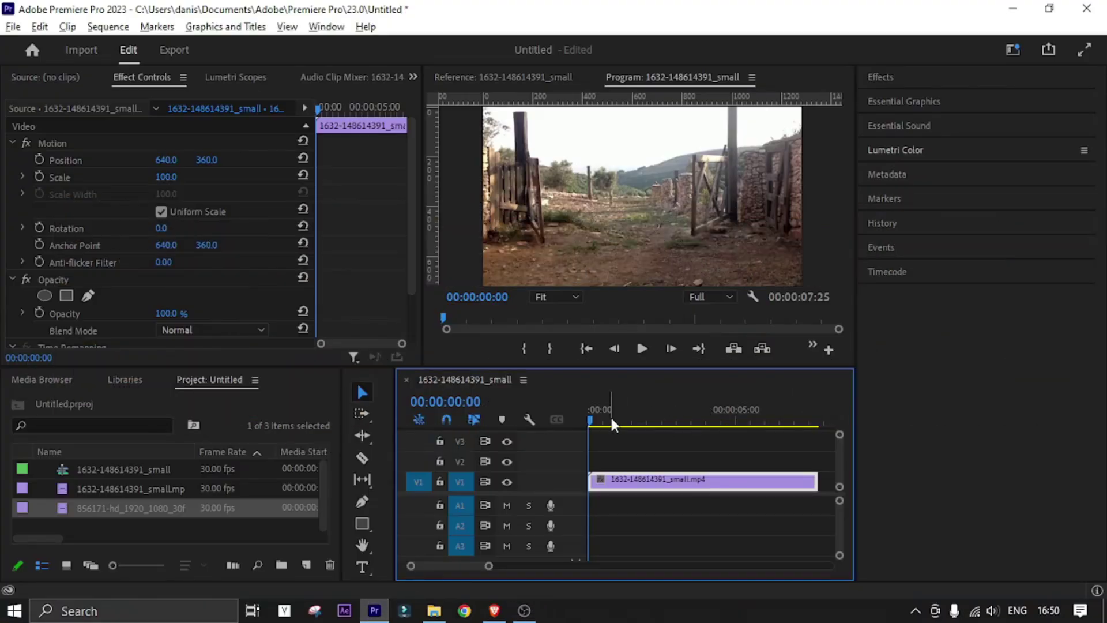
Scrub and play through the gate clip to preview its frames
drag(610, 415, 590, 418)
click(641, 348)
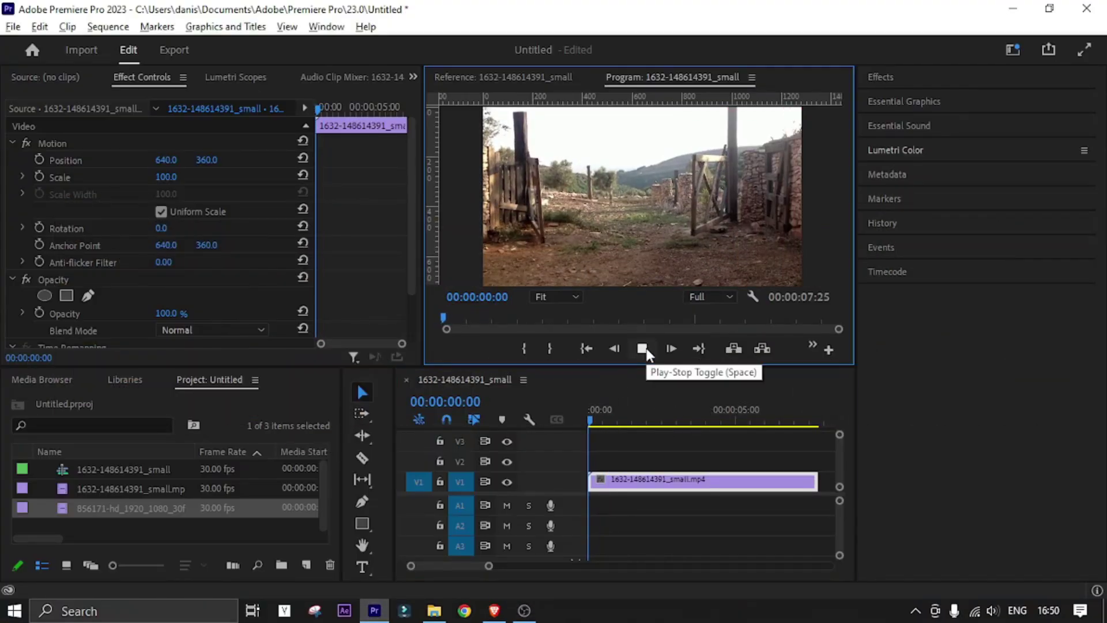
click(646, 349)
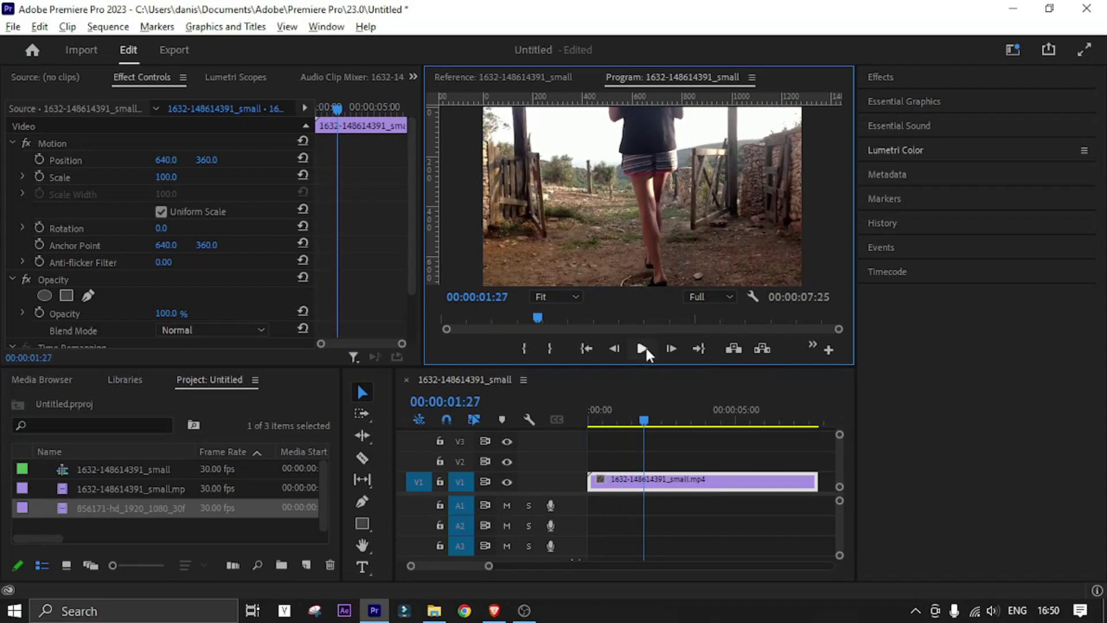
click(646, 348)
click(645, 349)
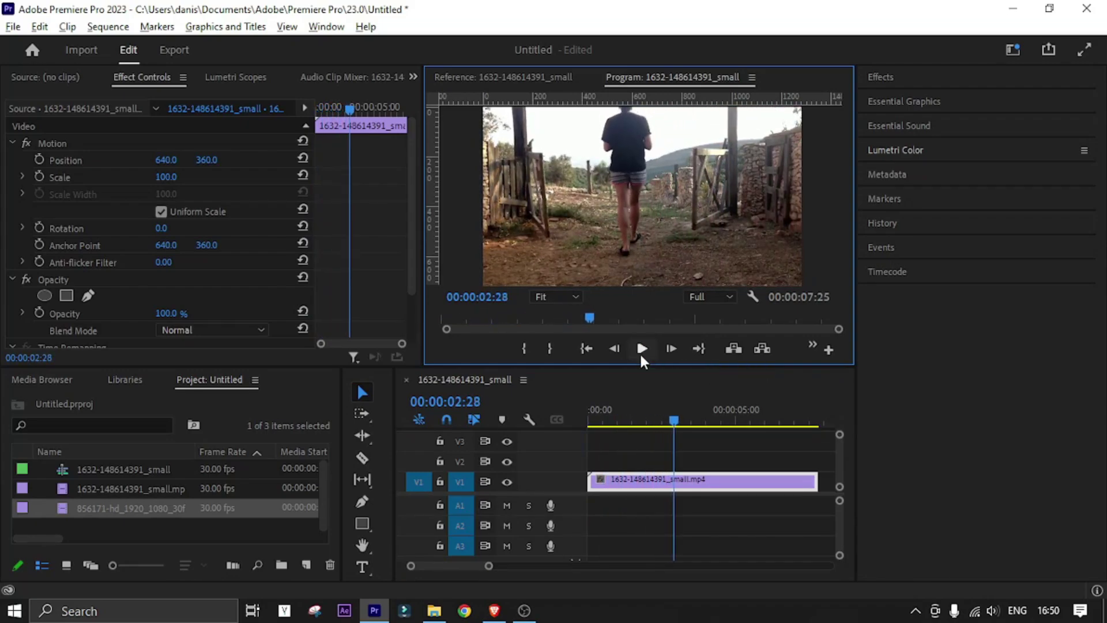
Return to the sequence start and apply Color Key to the gate clip on V1
click(604, 411)
key(Home)
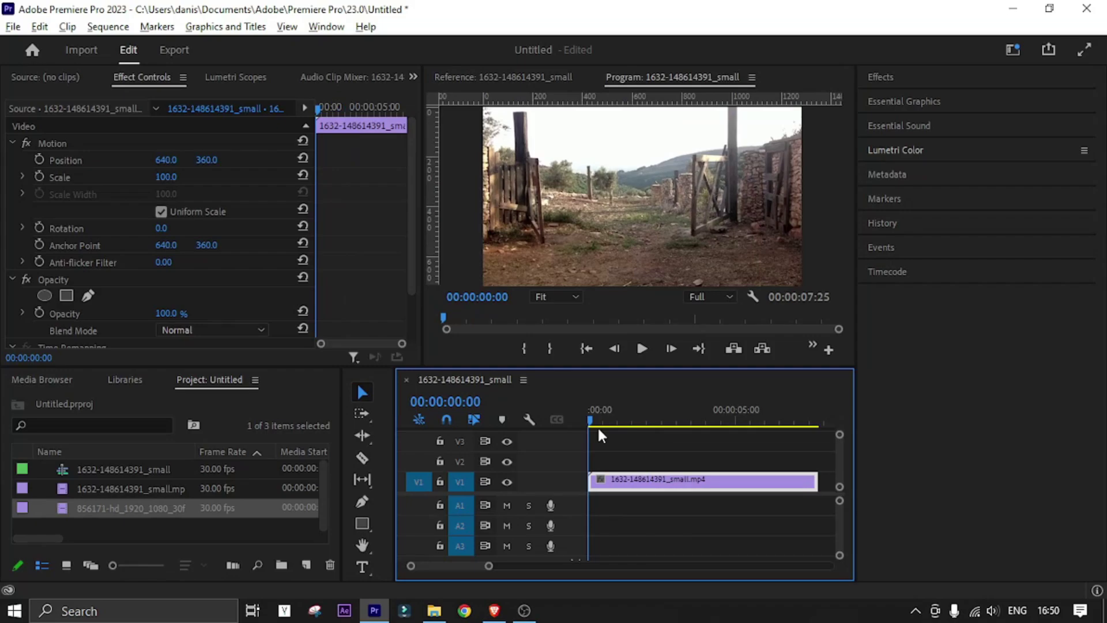
click(913, 81)
text(color)
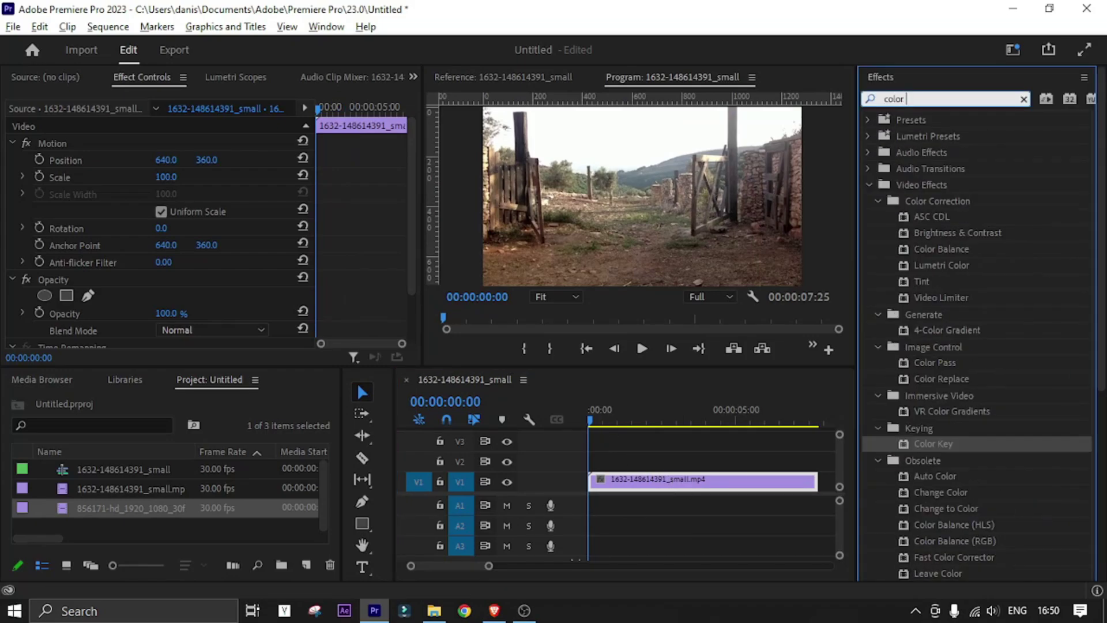
text( key)
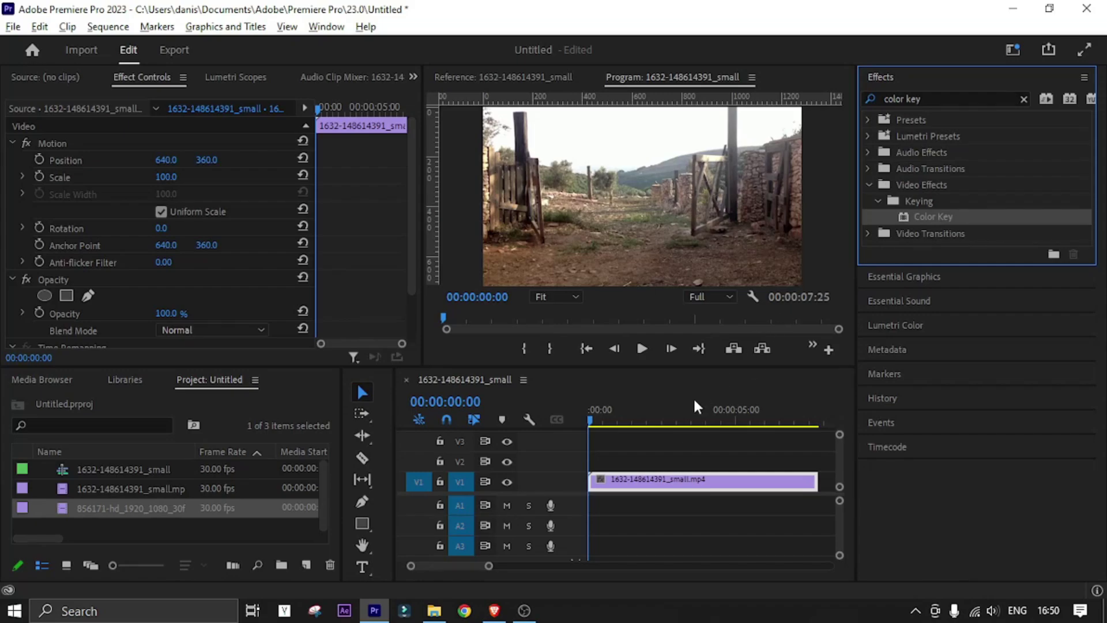
drag(693, 397, 620, 474)
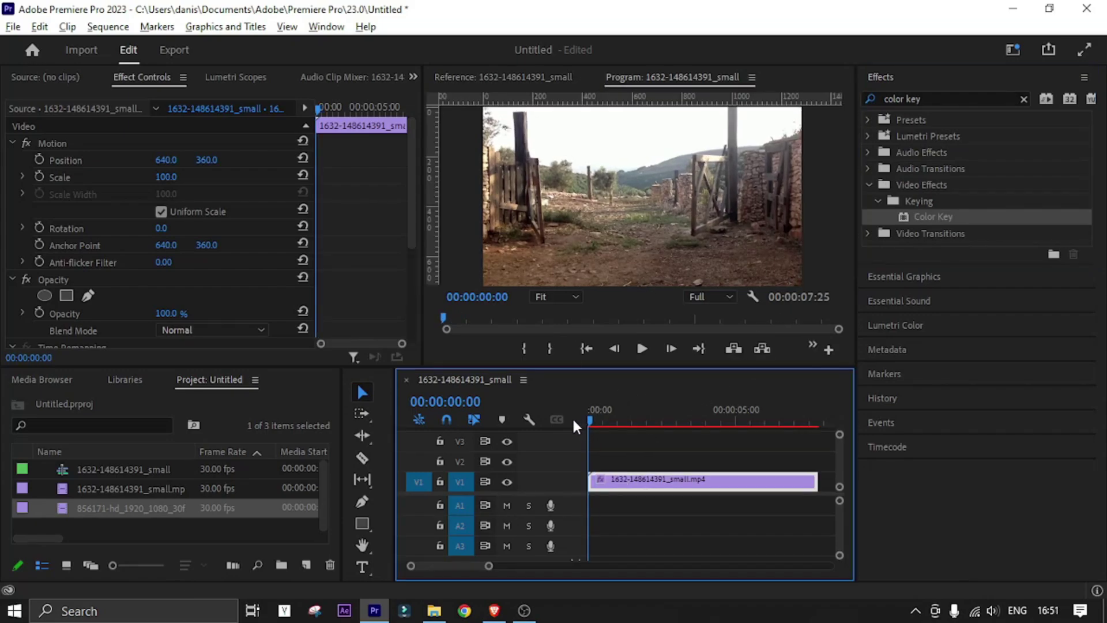
scroll(182, 259, down, 1)
scroll(184, 252, down, 2)
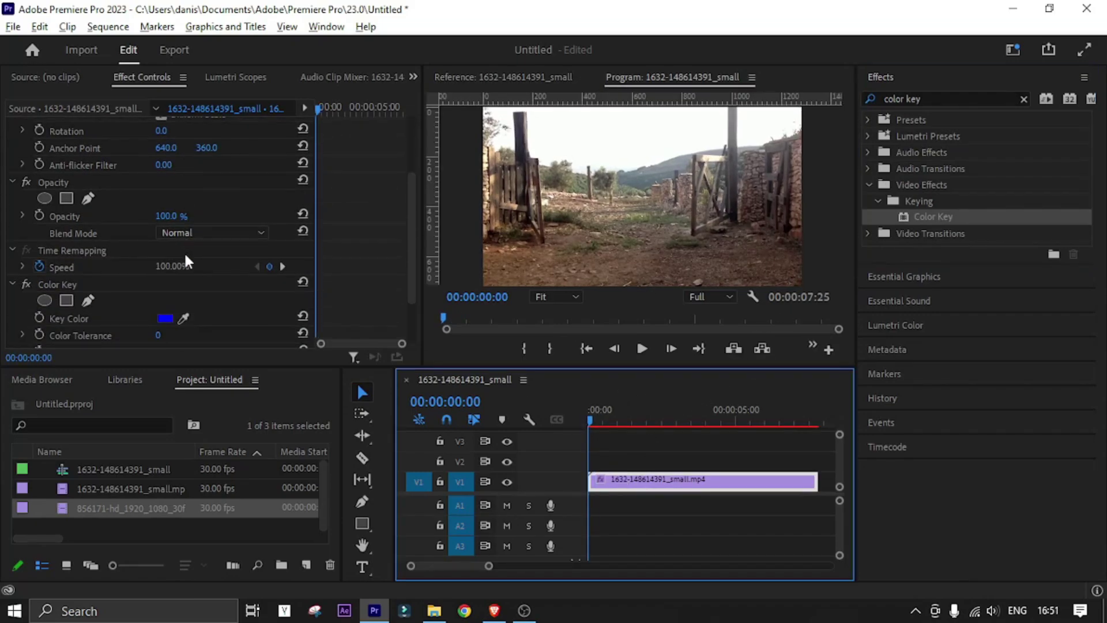
scroll(185, 252, down, 1)
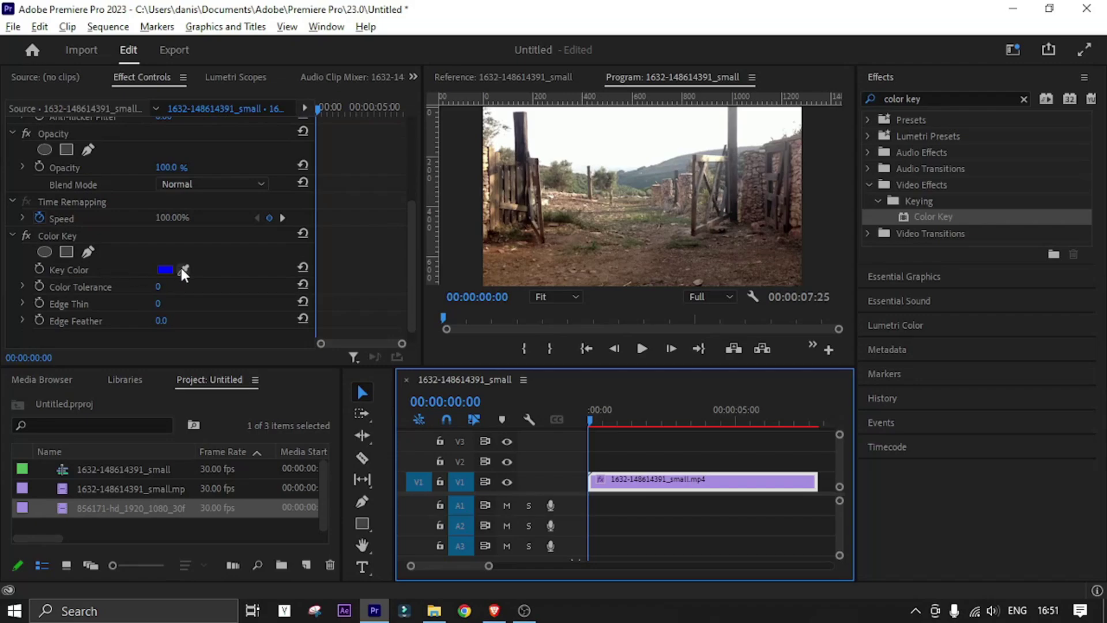
Sample the white sky in the Program monitor as the Color Key's key color
click(182, 269)
click(514, 227)
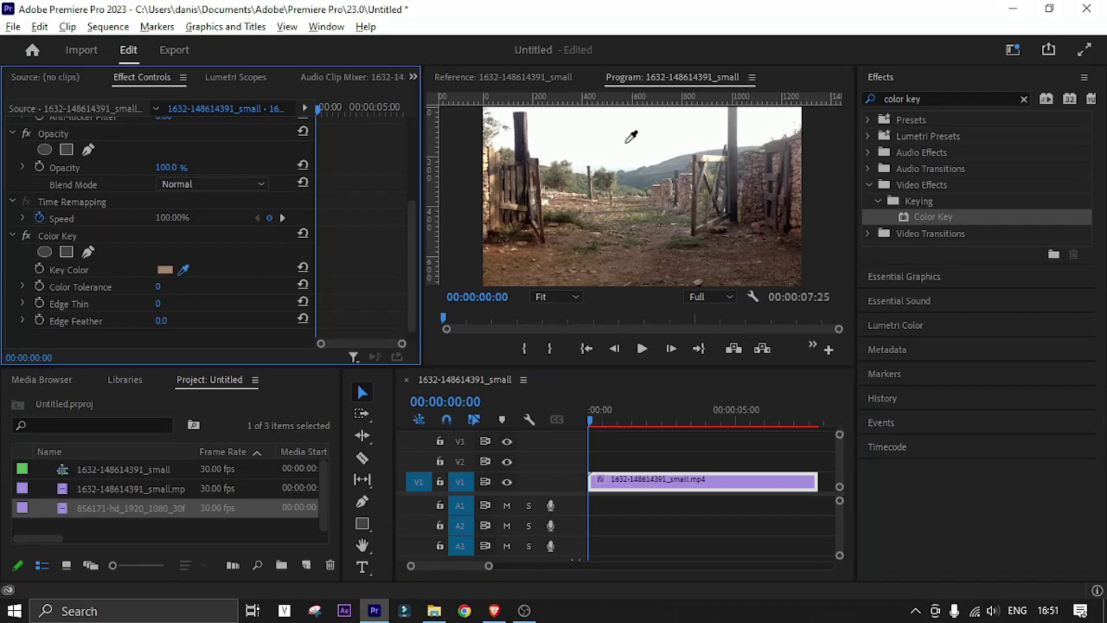
click(616, 139)
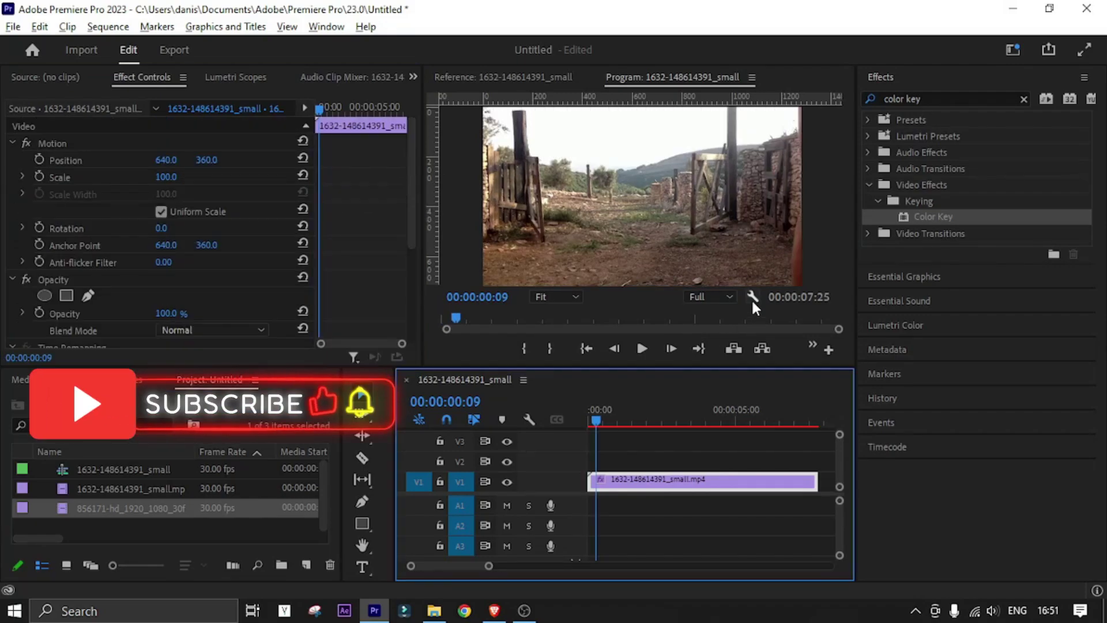
Key out the white sky with Color Tolerance 30, Edge Thin 0 and Edge Feather 4.9
click(751, 299)
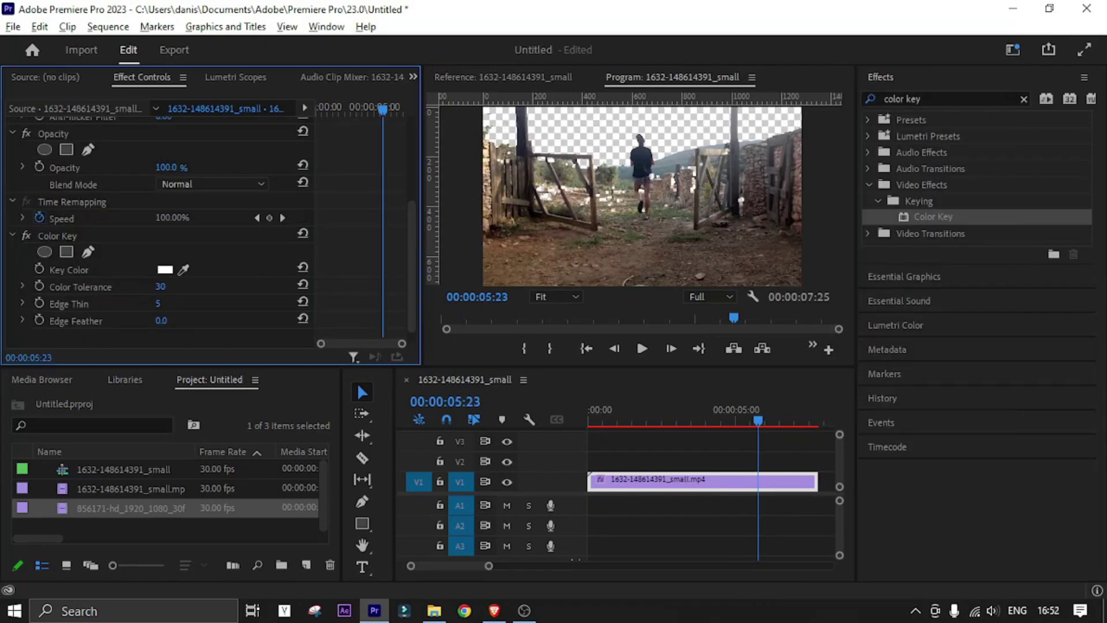
drag(158, 302, 142, 302)
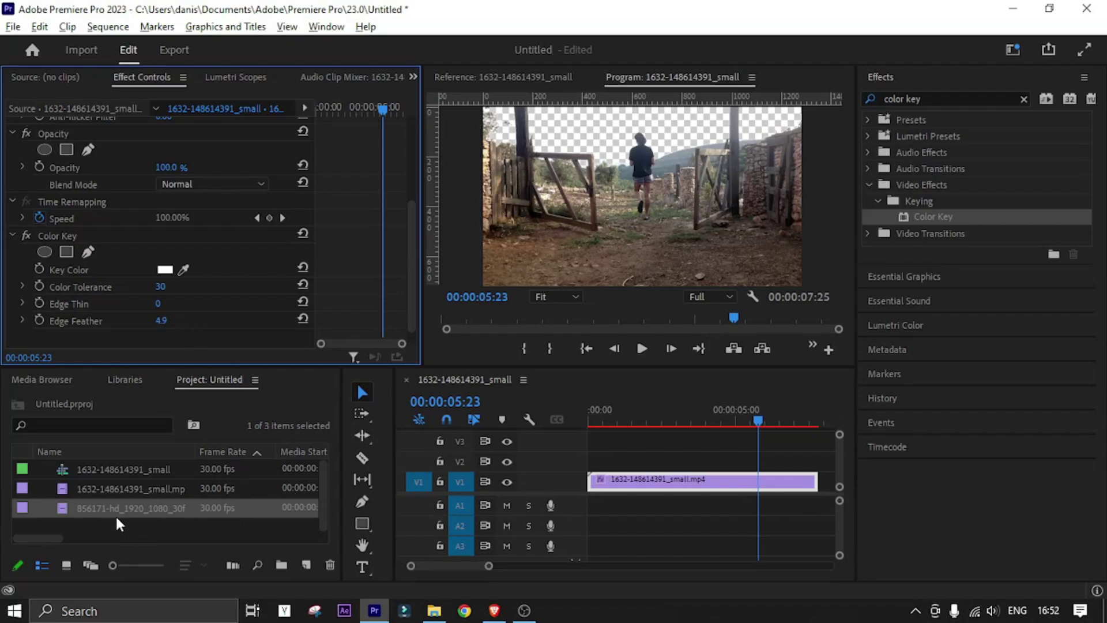
Move the gate clip to V2 above the cloudy-sky clip on V1; Edge Thin 1, Feather 13.2
drag(172, 507, 166, 490)
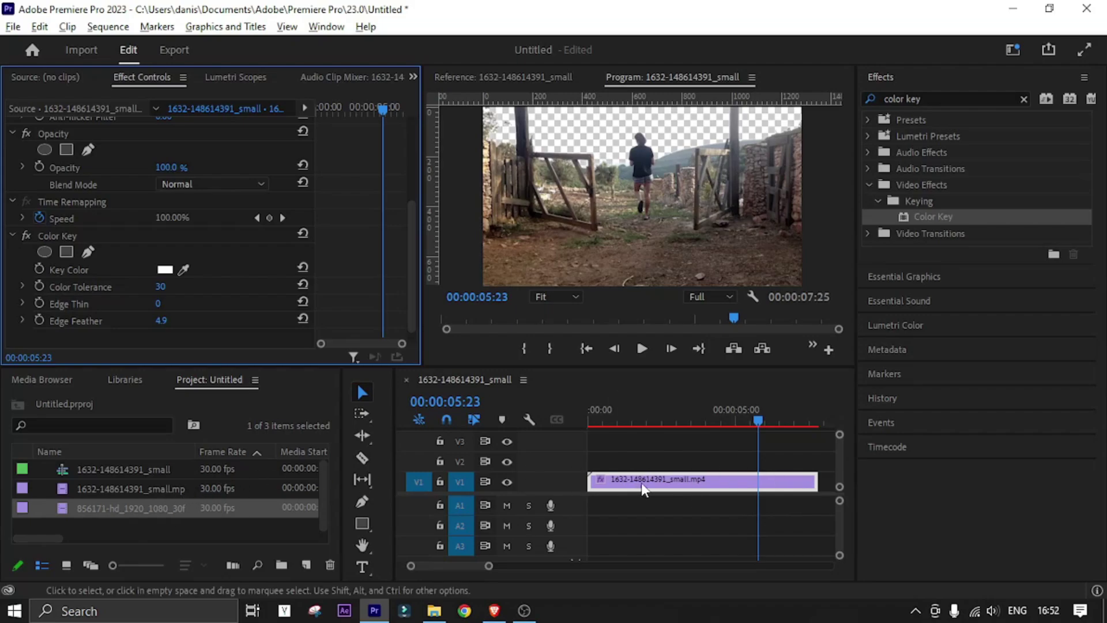
drag(641, 483, 651, 470)
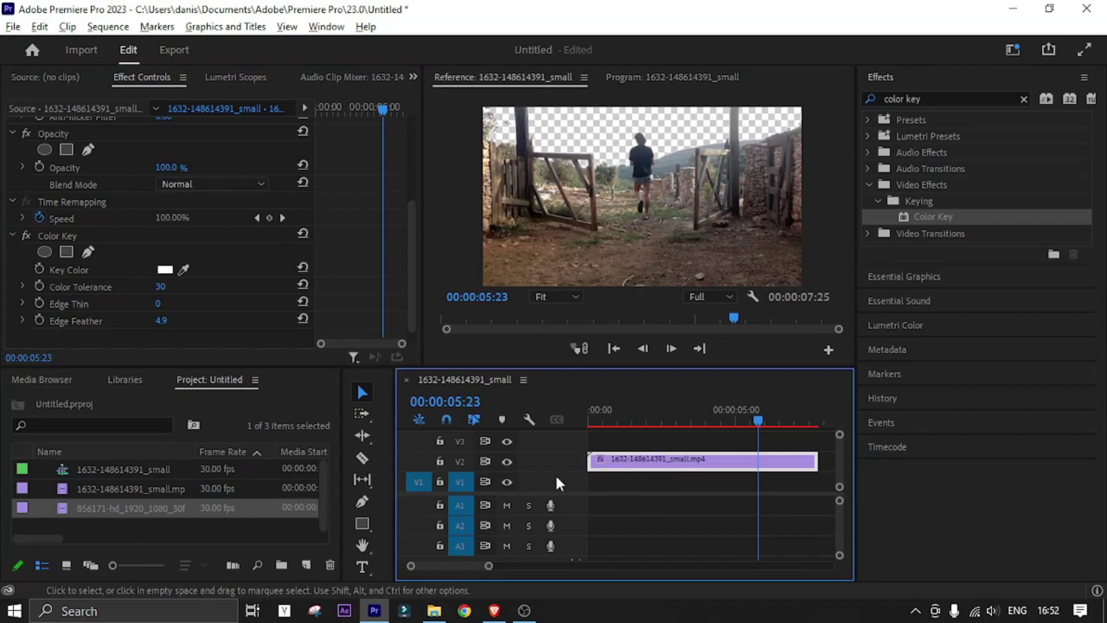
mouse_move(216, 507)
mouse_down()
mouse_move(614, 497)
mouse_move(605, 489)
mouse_up()
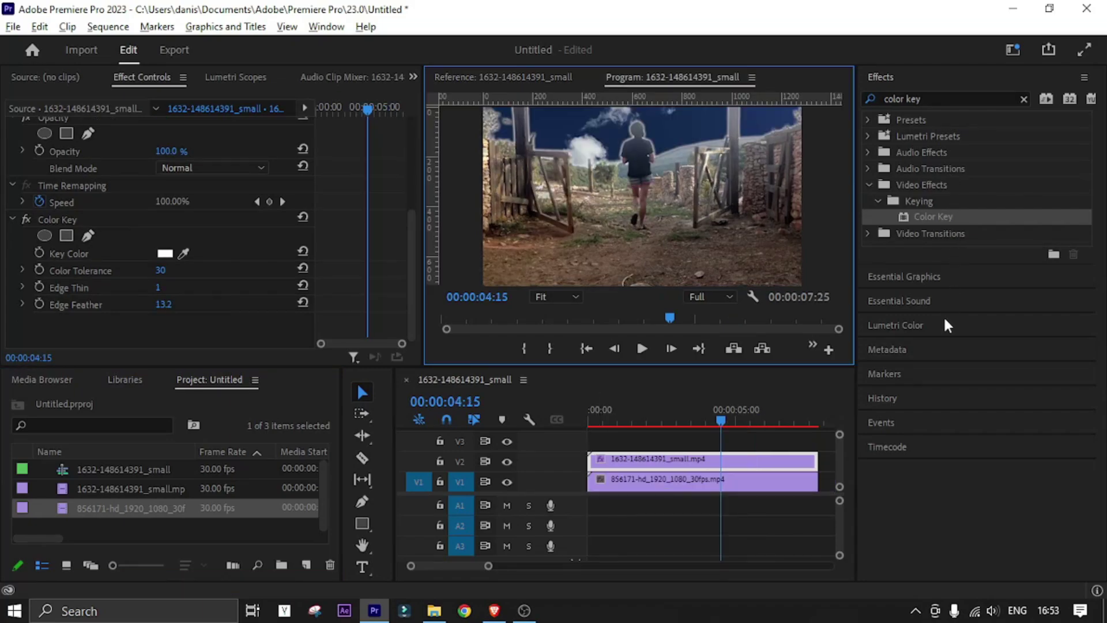
Lumetri-grade the V1 sky clip (Temperature 57.4, Exposure 4.9, Contrast -11.8, Highlights 22.1) and play back
click(943, 324)
click(899, 225)
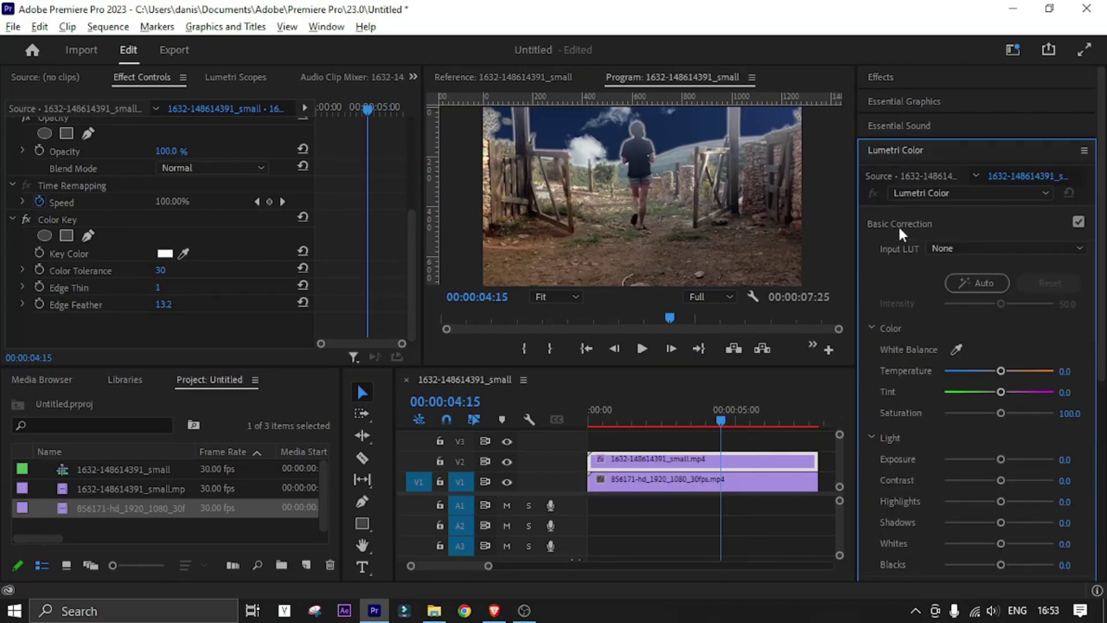
drag(1000, 370, 1039, 370)
click(789, 481)
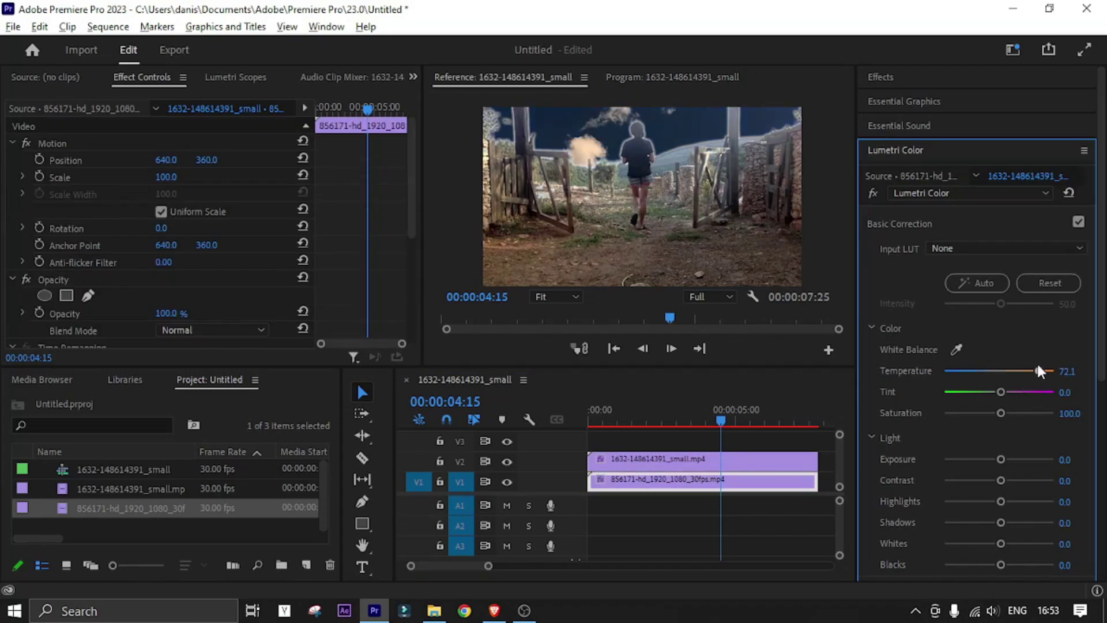
mouse_move(1000, 458)
mouse_down()
mouse_move(1051, 458)
mouse_move(987, 480)
mouse_move(1011, 501)
mouse_up()
click(590, 349)
click(642, 348)
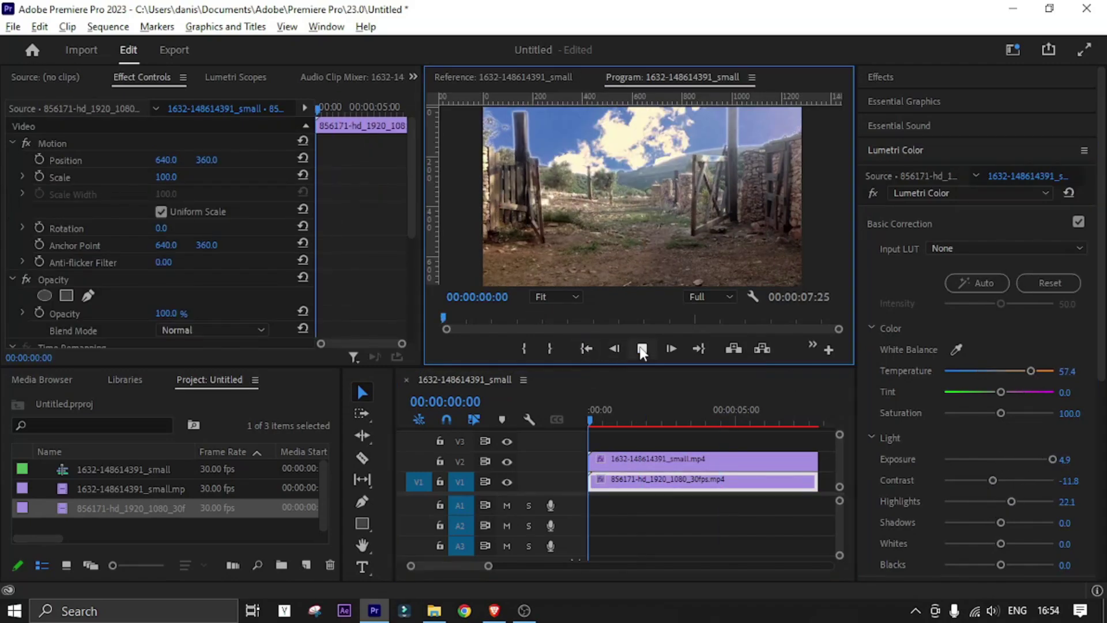